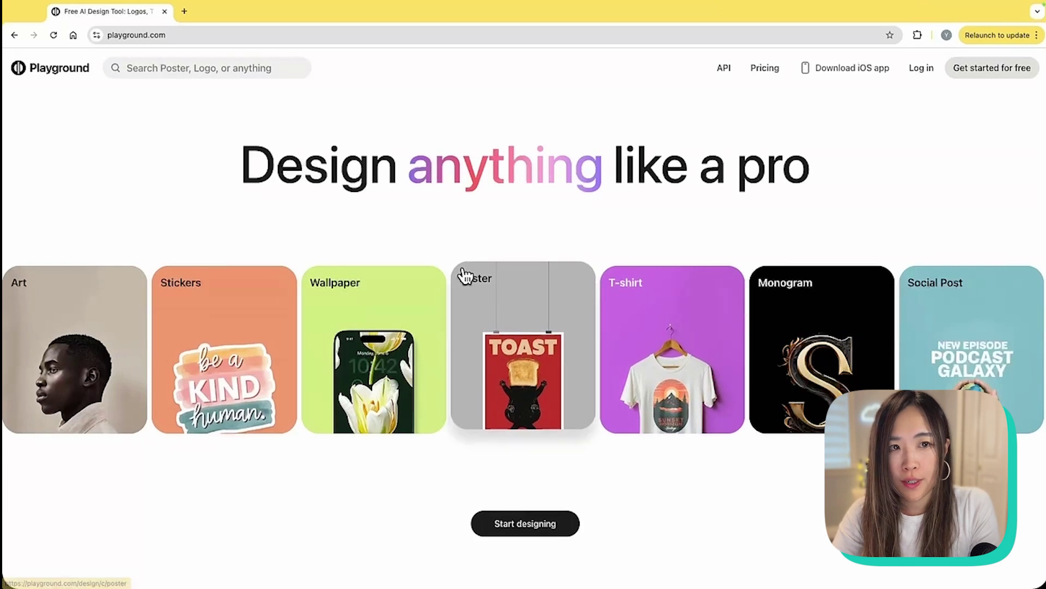
Log in to Playground and start a design from an uploaded image
left_click(933, 70)
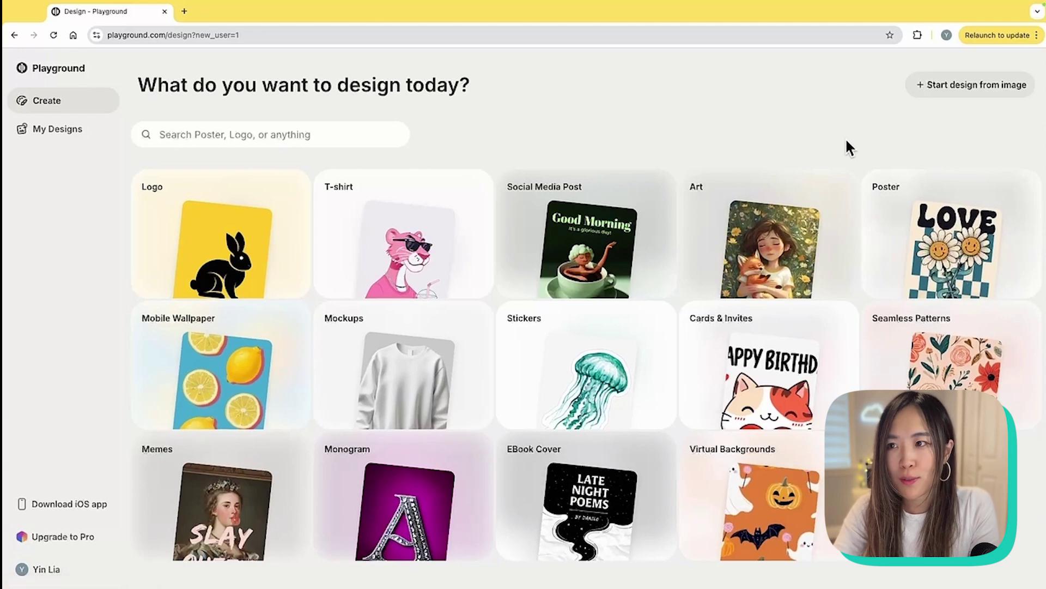
left_click(974, 86)
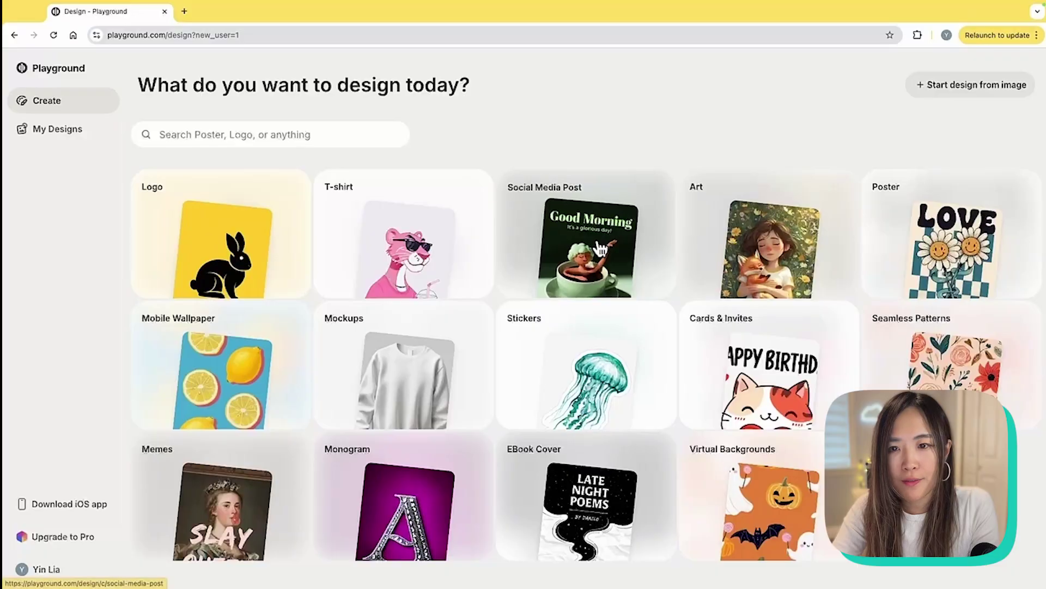
Browse the Social Media Post templates and open the Queen Layla poster
left_click(600, 248)
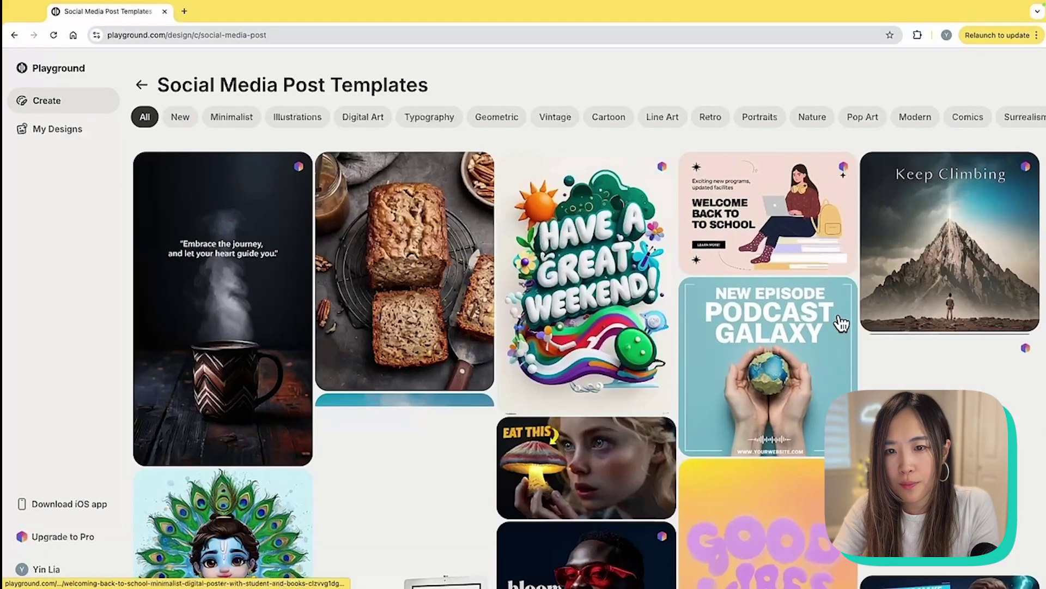
scroll(838, 322, "down", 3)
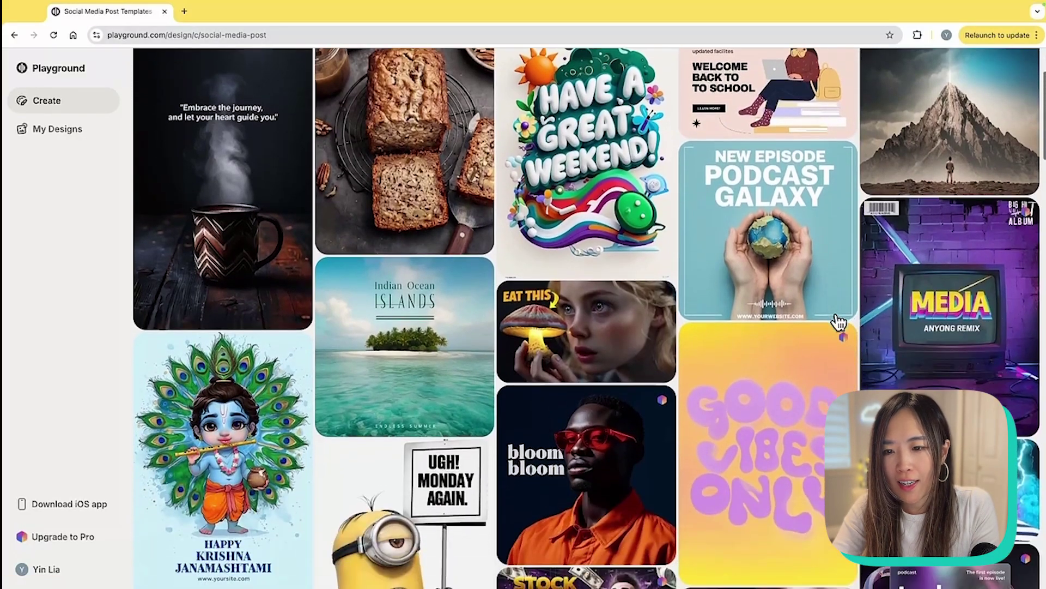
scroll(838, 322, "down", 4)
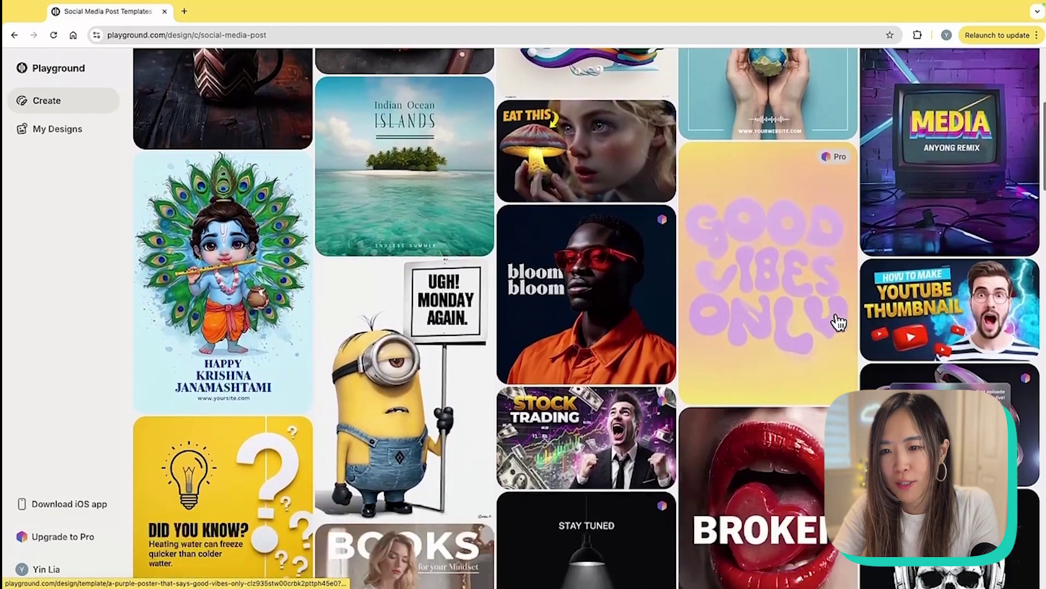
scroll(838, 321, "down", 15)
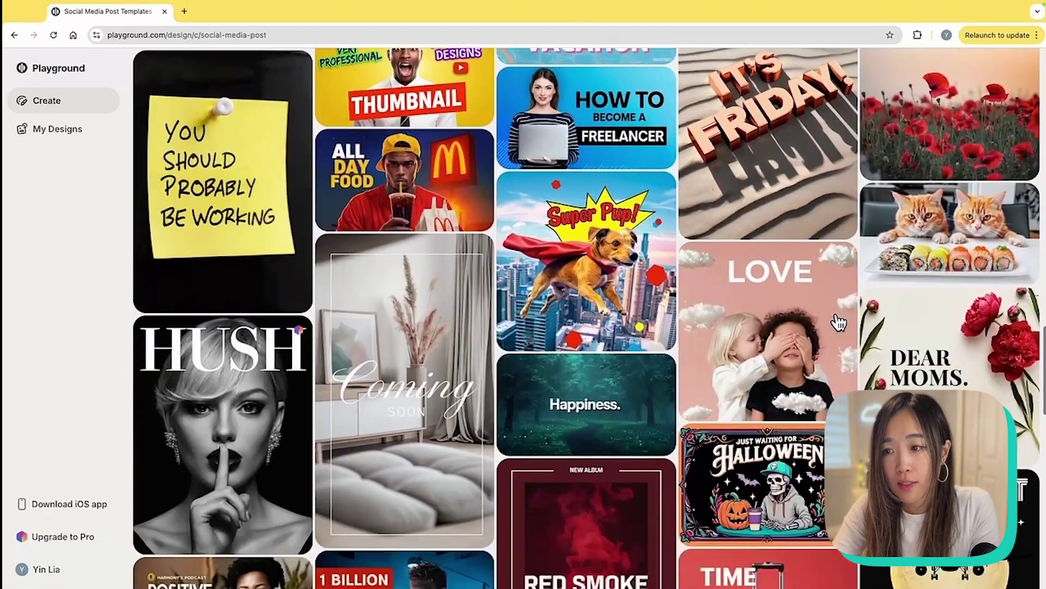
scroll(838, 322, "down", 5)
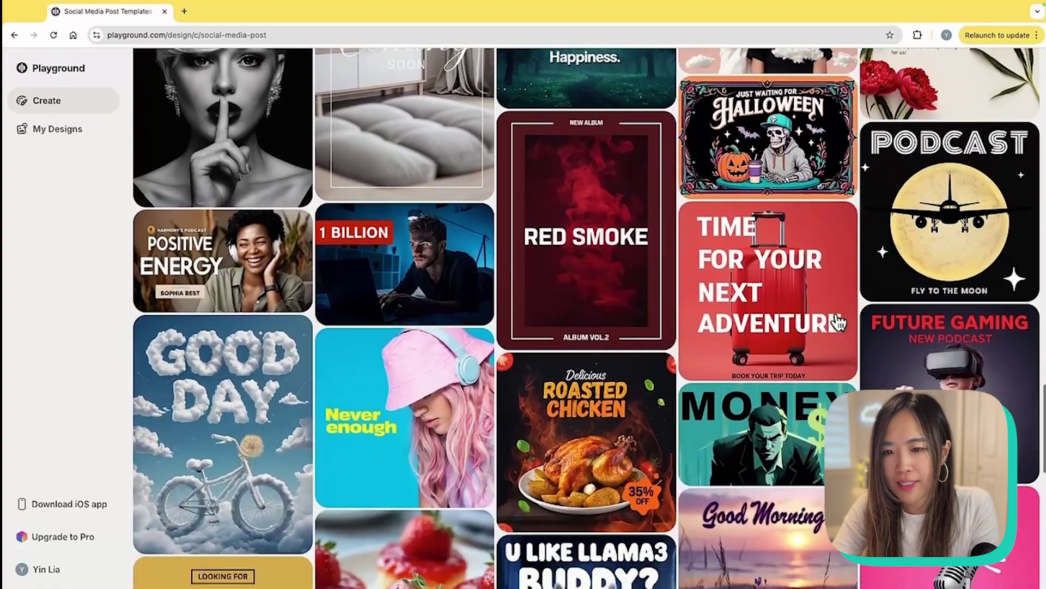
scroll(838, 323, "down", 3)
left_click(812, 327)
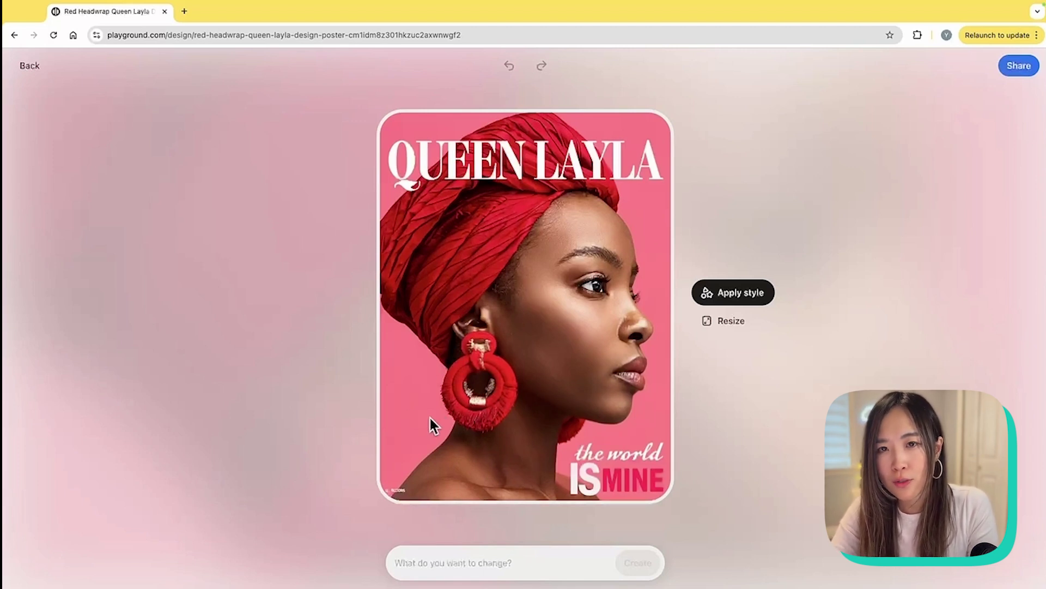
Begin a 'Change text' request for the Queen Layla poster in the prompt box
left_click(426, 564)
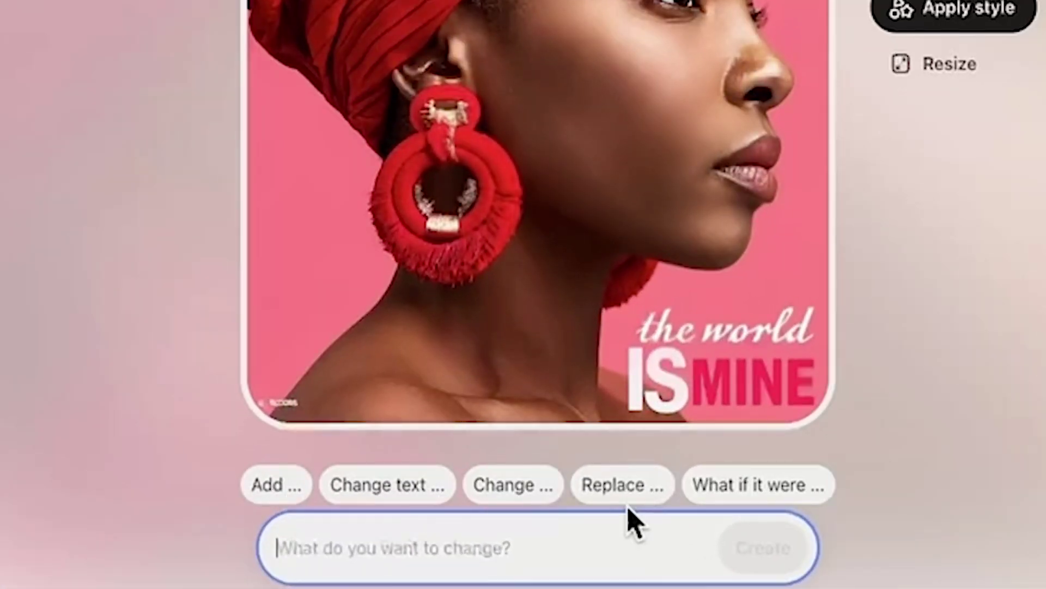
left_click(399, 497)
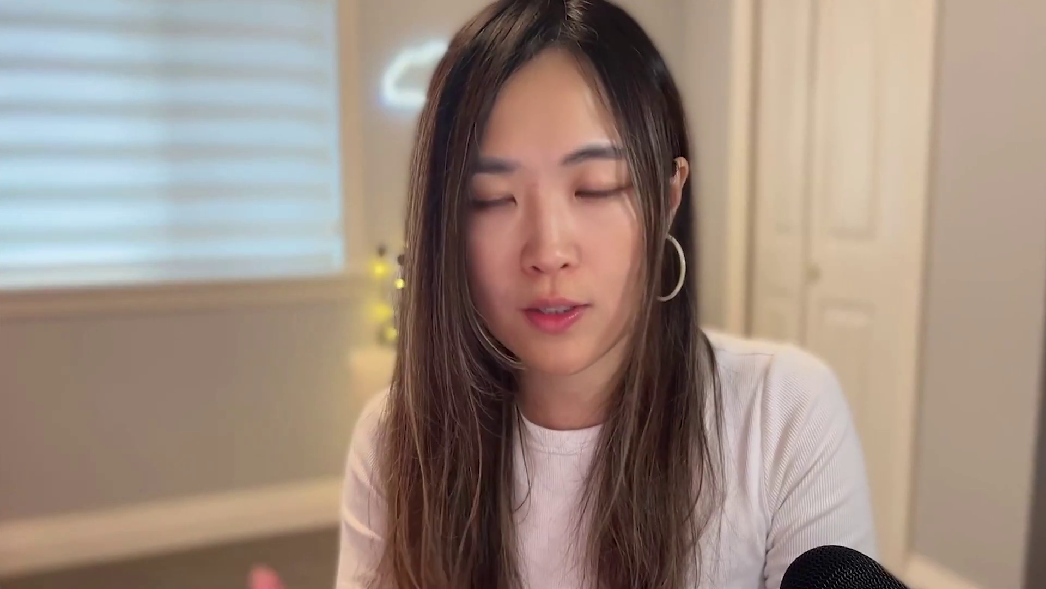
type("ma")
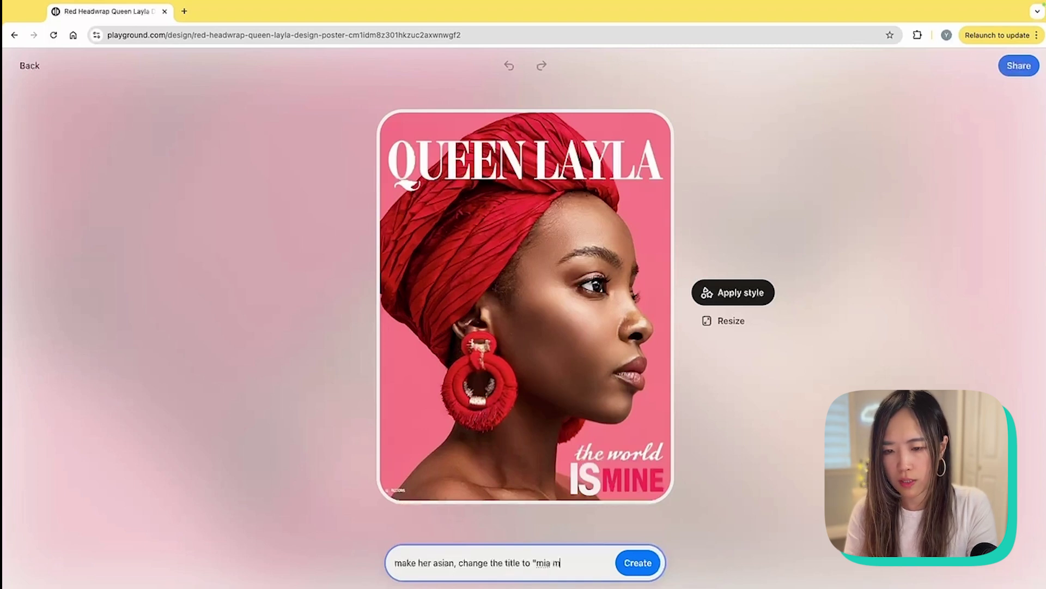
Regenerate the poster with the title MIA MEOW, then undo the last edit
type("\"")
left_click(648, 565)
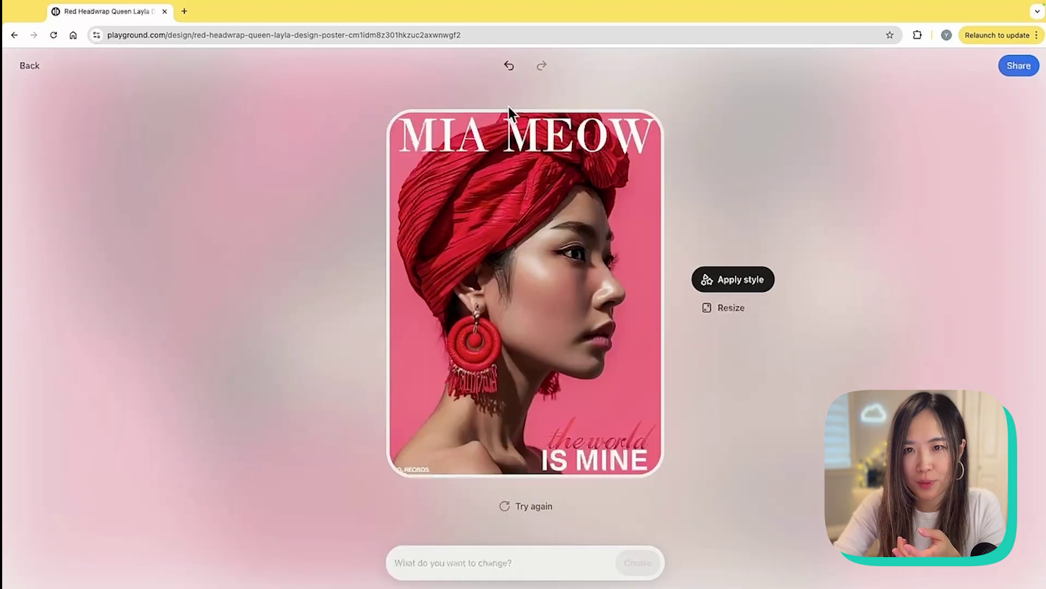
left_click(508, 66)
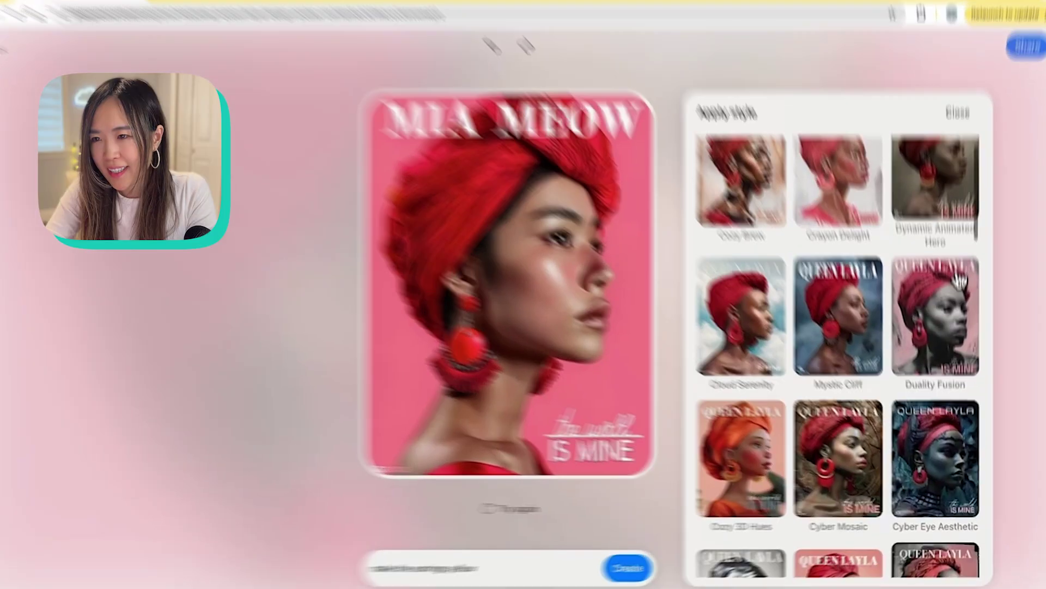
Restyle the MIA MEOW poster in the Frolic look and resize it to 16:9
scroll(959, 281, "down", 10)
scroll(940, 214, "down", 15)
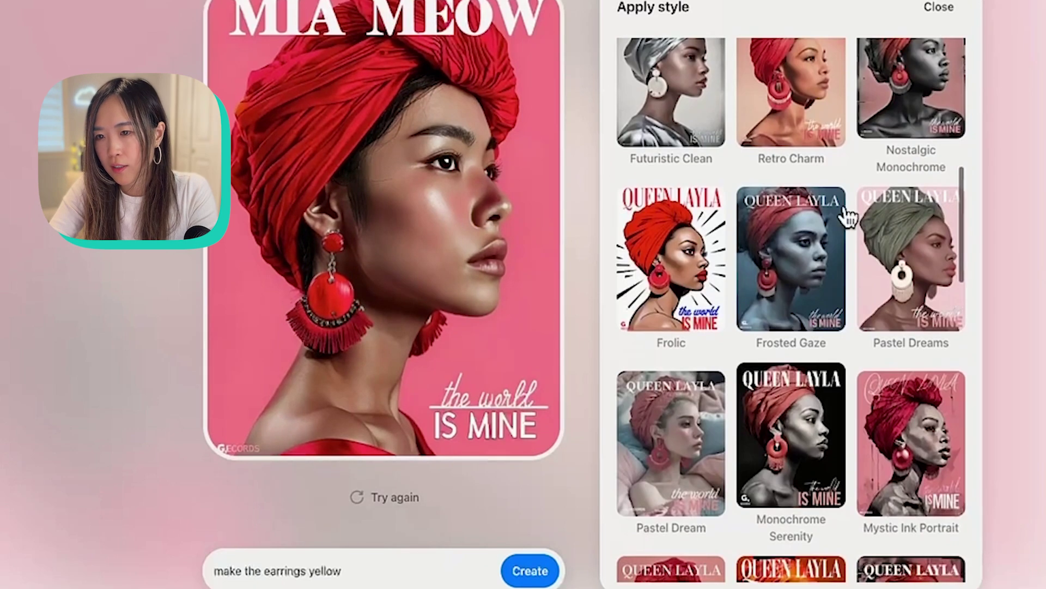
left_click(677, 282)
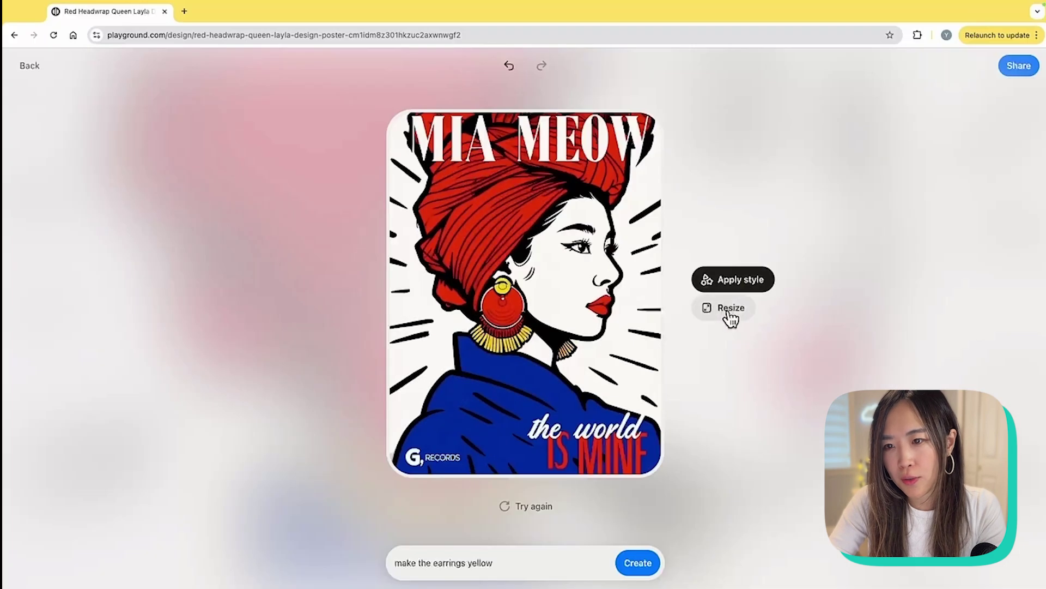
left_click(731, 308)
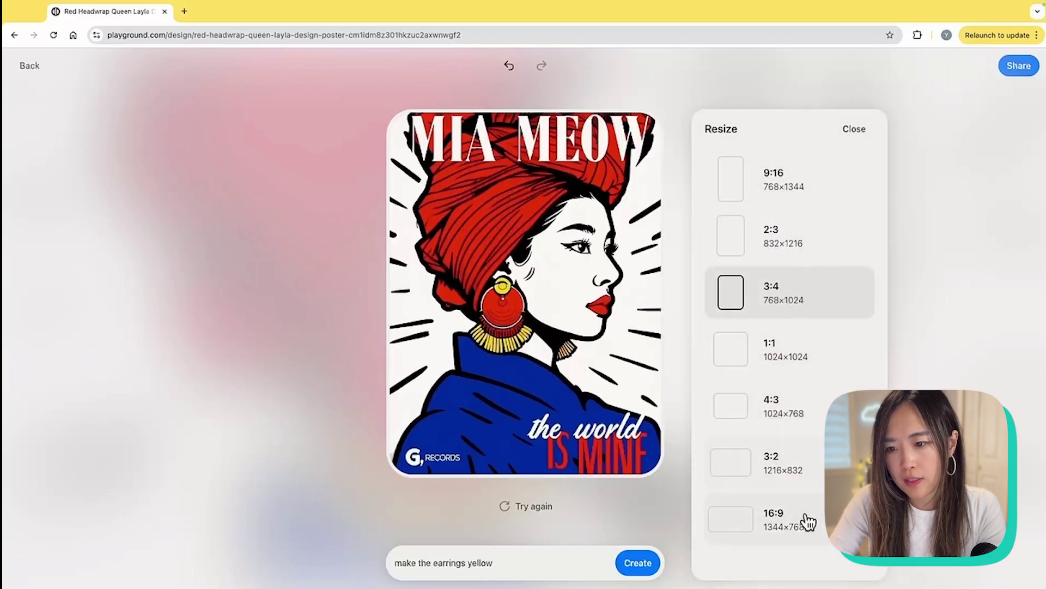
left_click(810, 522)
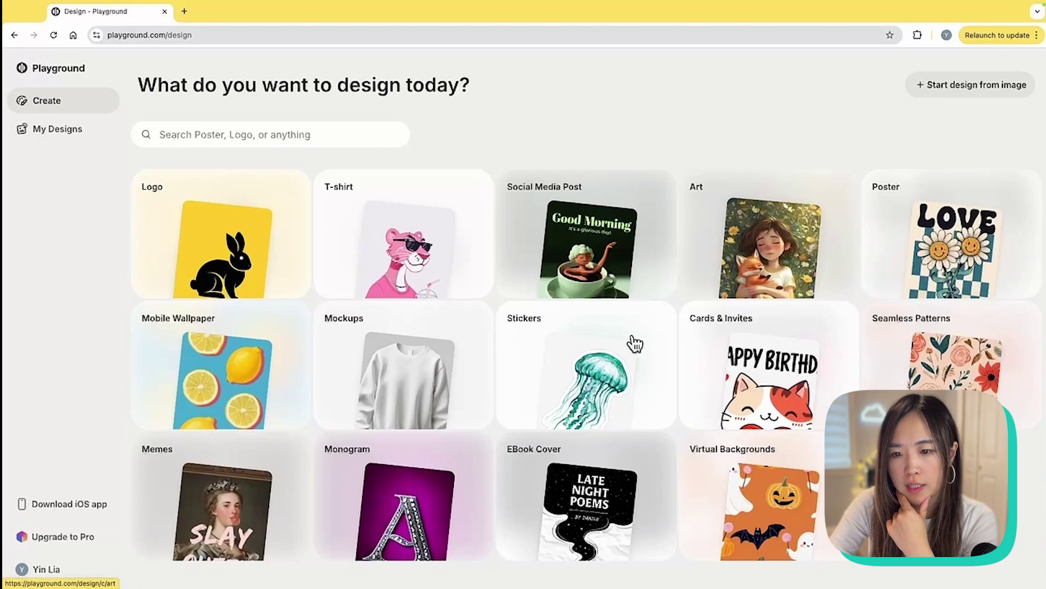
Open the Little Polar Bear ebook cover and type 'change title to little kitty cat'
left_click(609, 498)
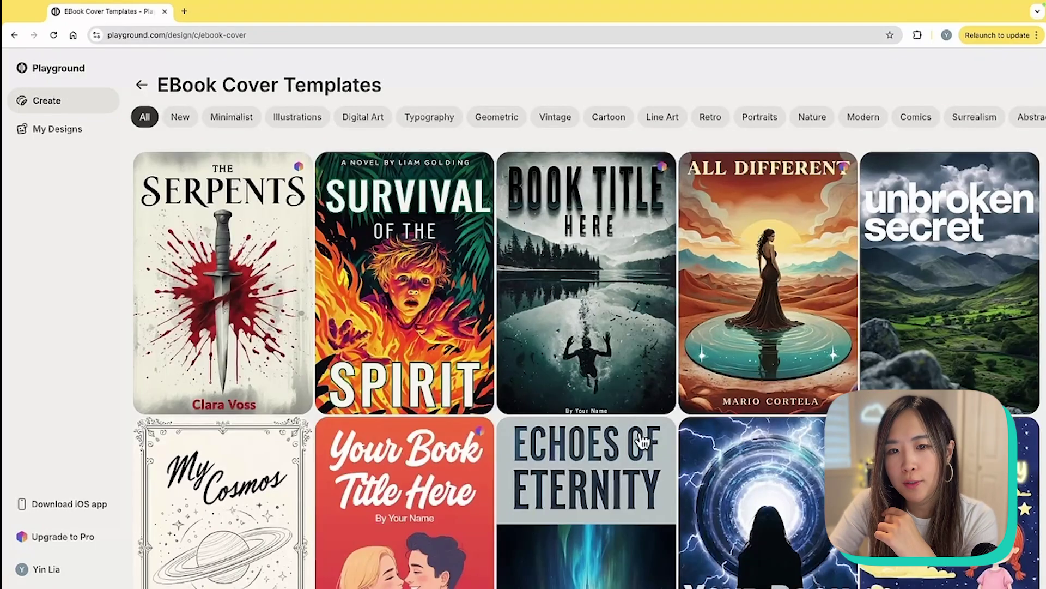
scroll(646, 447, "down", 8)
scroll(673, 442, "down", 10)
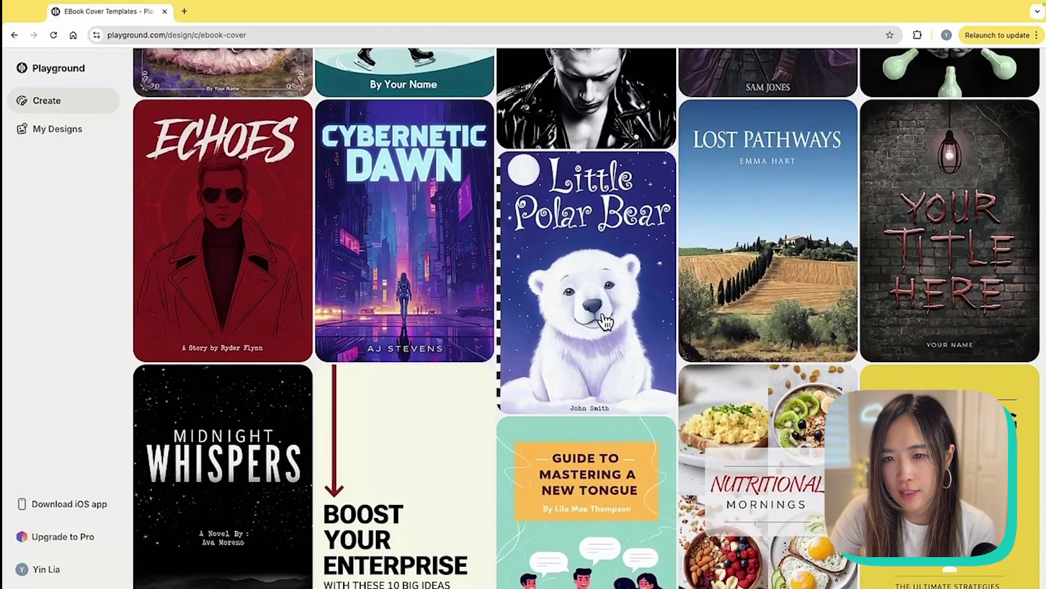
left_click(606, 322)
type("change title to little kitty cat, make the bear a ki")
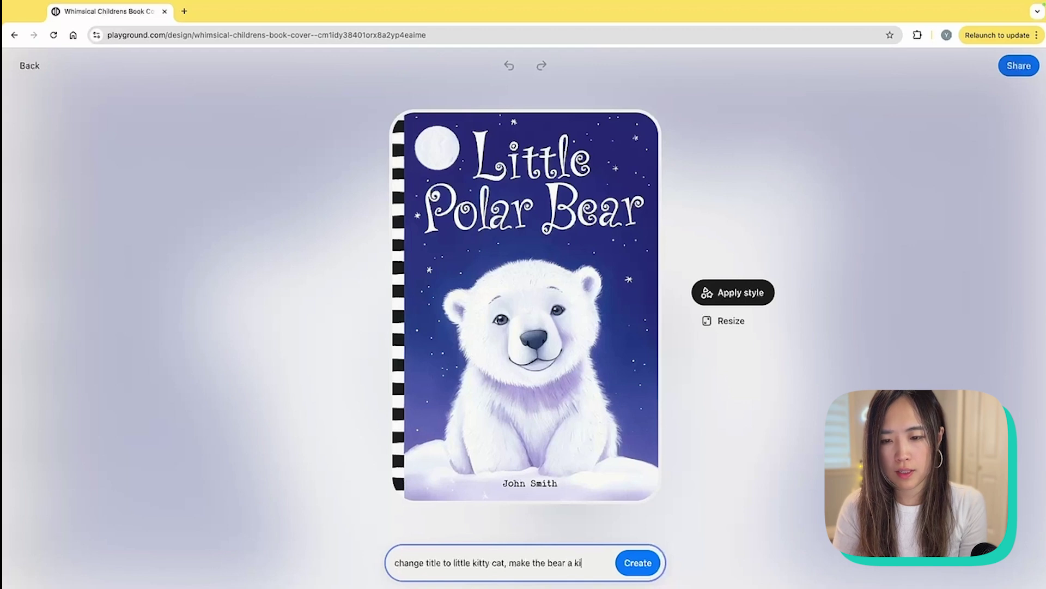
type("an")
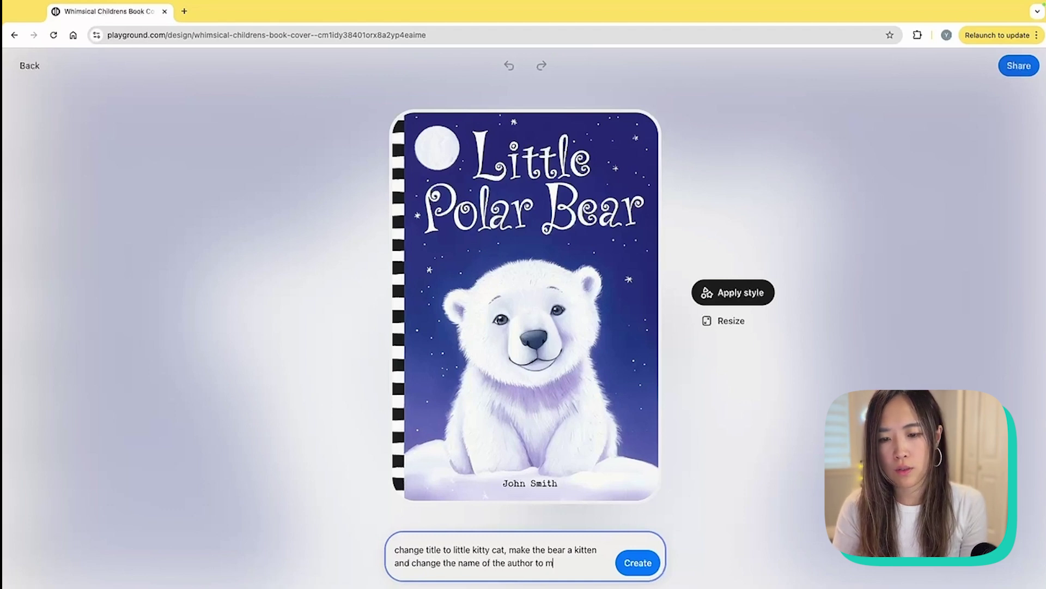
Extend the cover request with the kitten change and author name "Mia Meow"
type("ia meow")
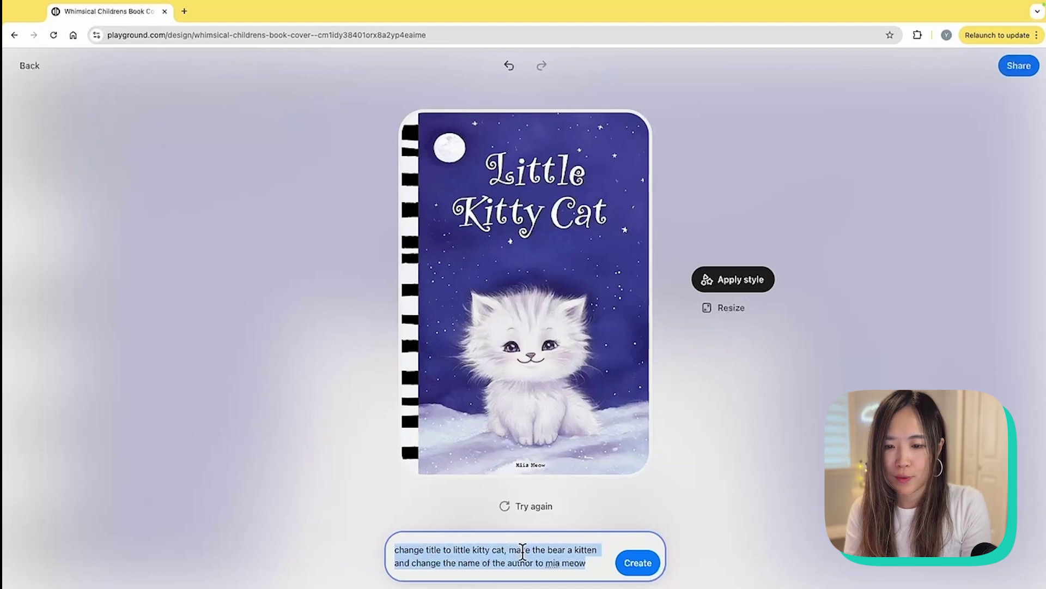
type("author name: \"Mia Meow\" a")
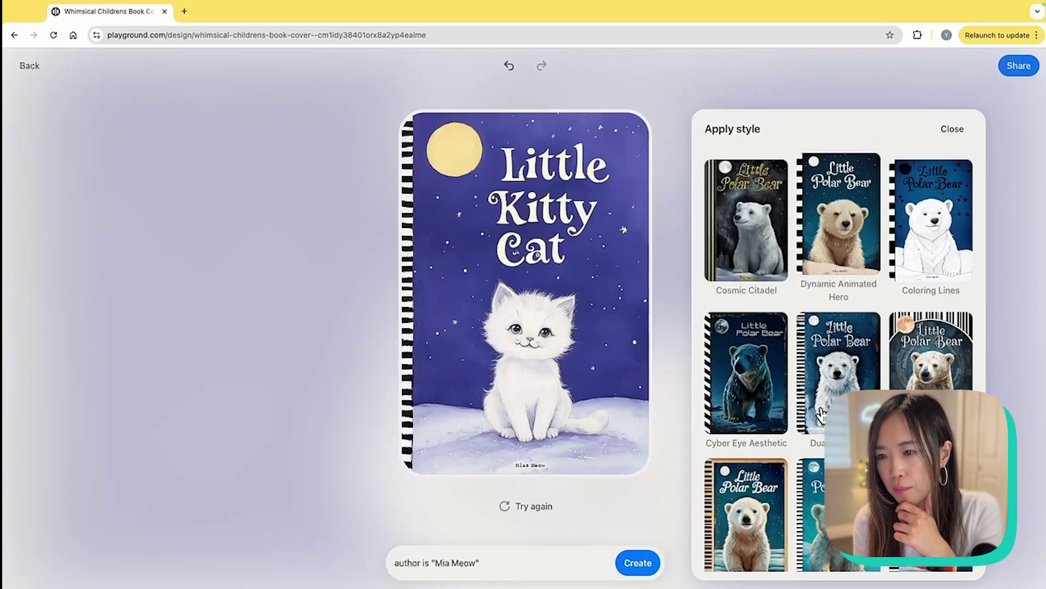
Try a different art style on the Little Kitty Cat cover, then undo it
scroll(821, 414, "down", 2)
left_click(821, 414)
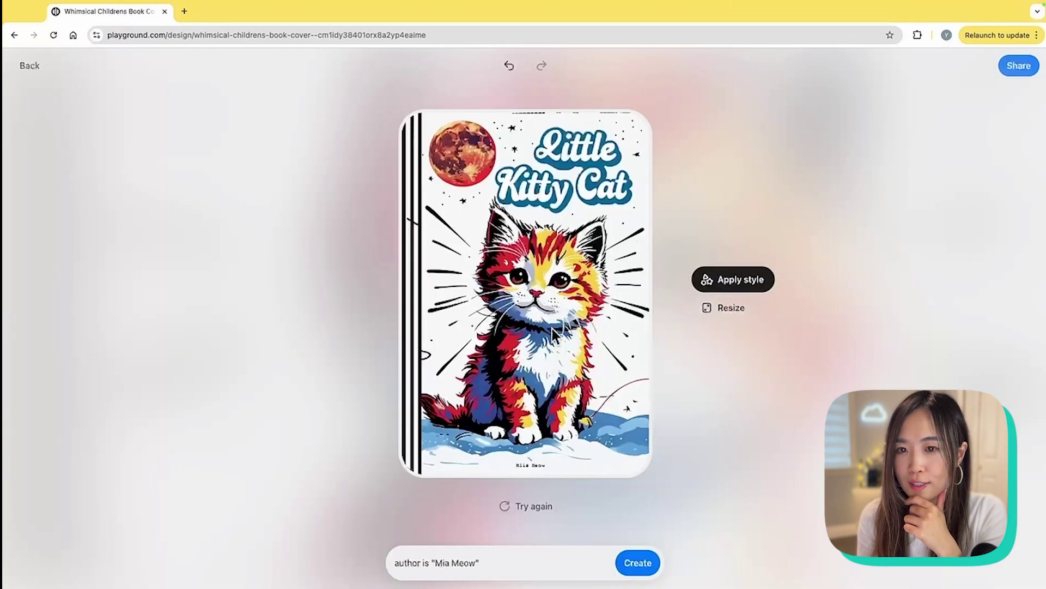
left_click(509, 66)
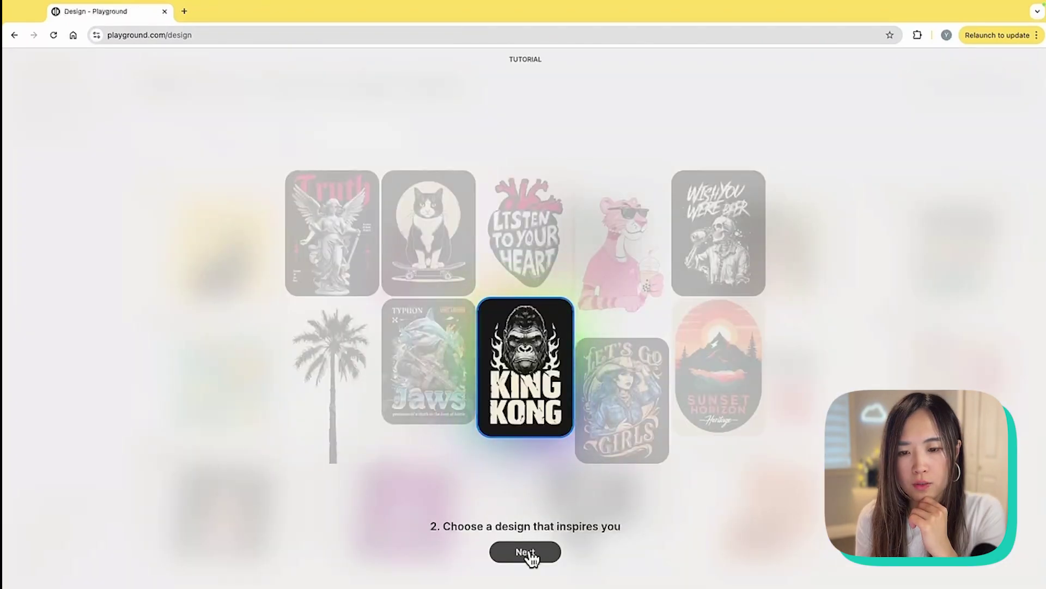
Finish the tutorial and open the All Day Food template for an edit request
left_click(525, 551)
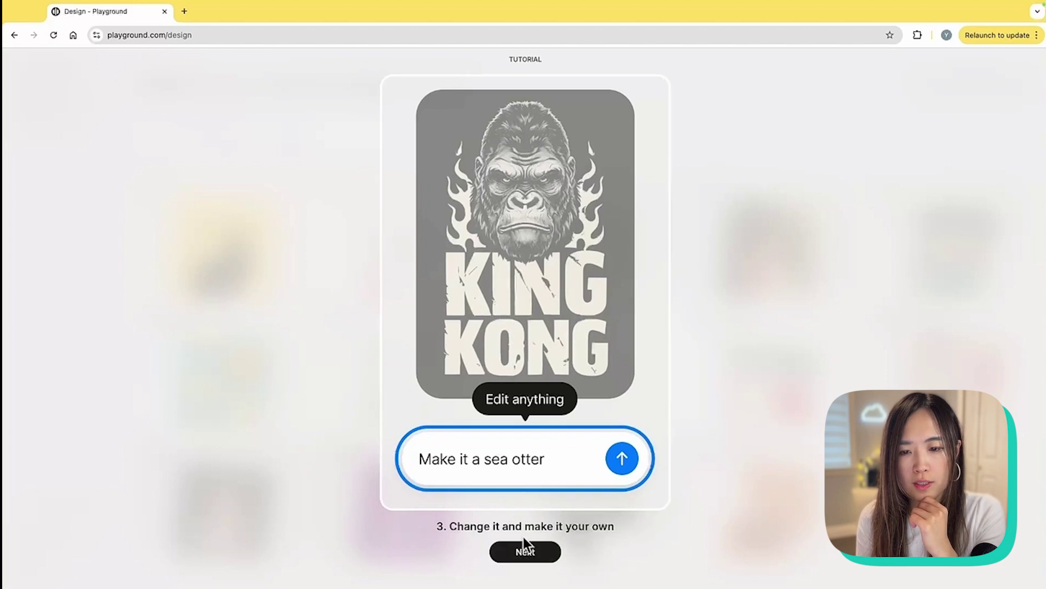
left_click(533, 552)
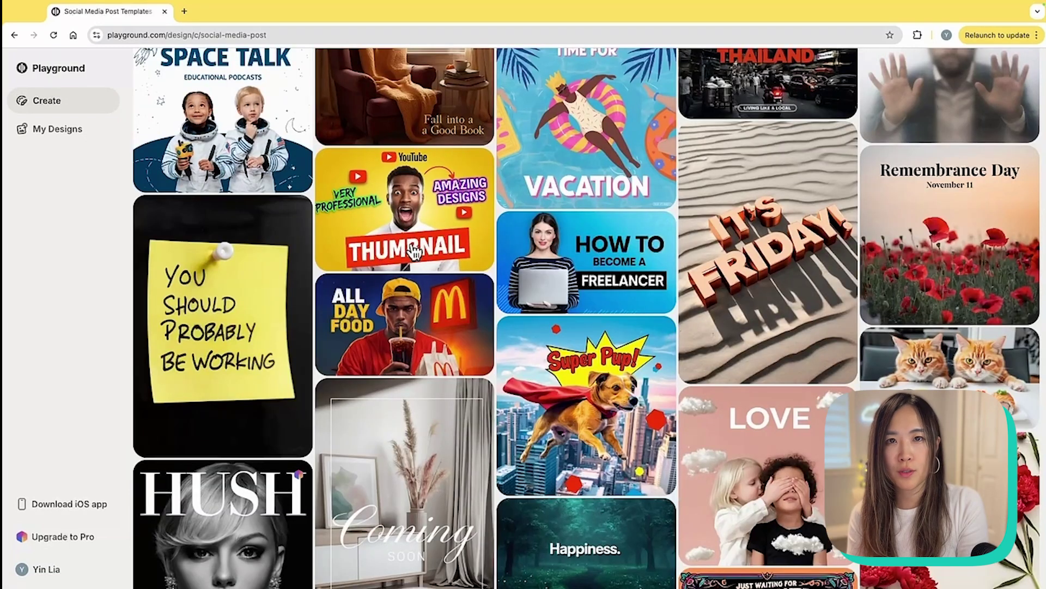
left_click(416, 321)
left_click(550, 564)
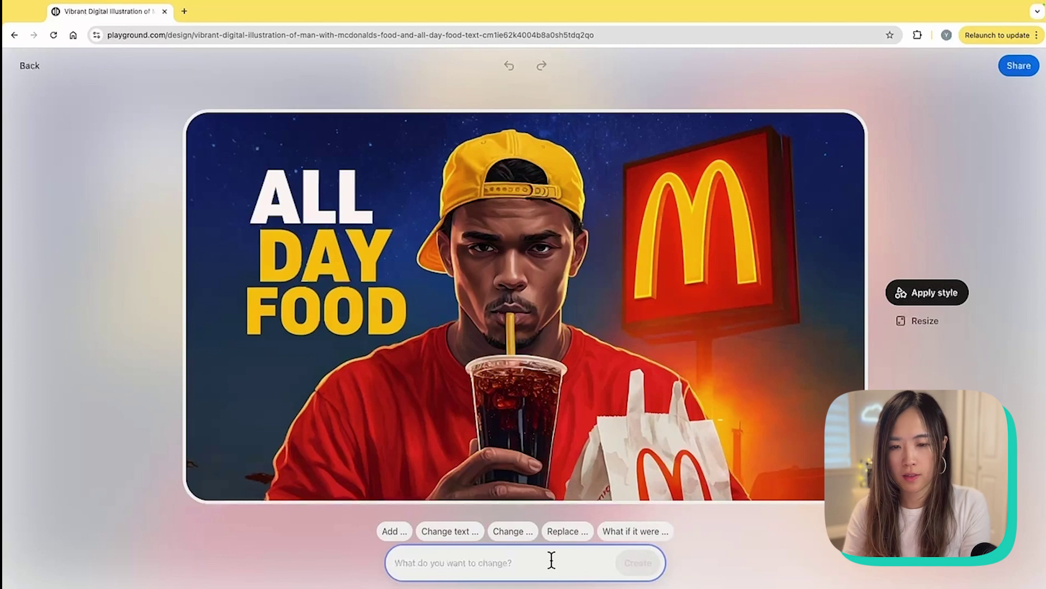
Submit 'make him a girl and change mcdonald to burger king' to regenerate the food post
type("make him a g")
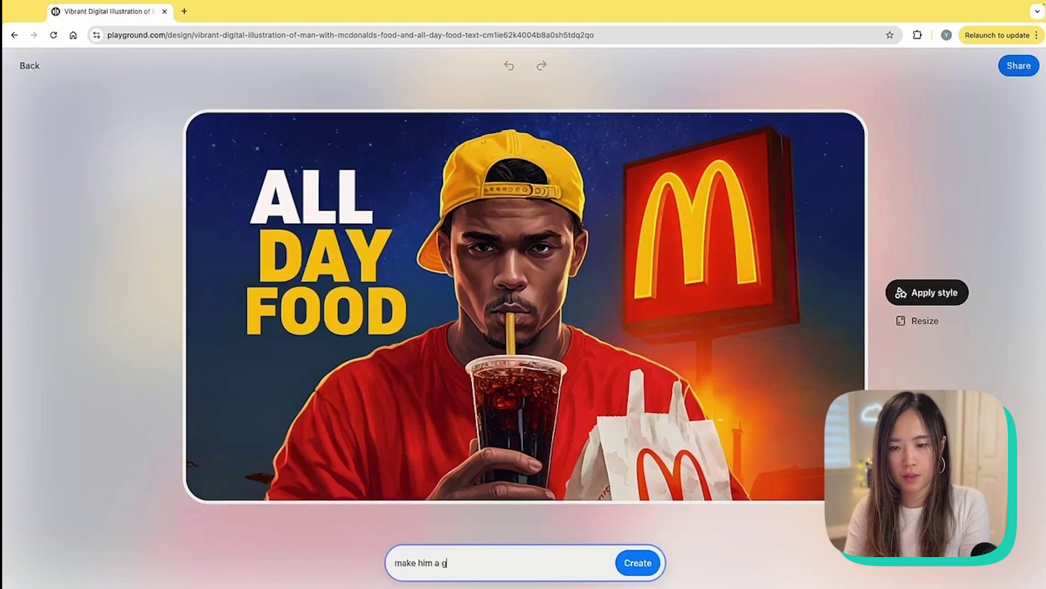
type("irl and chan")
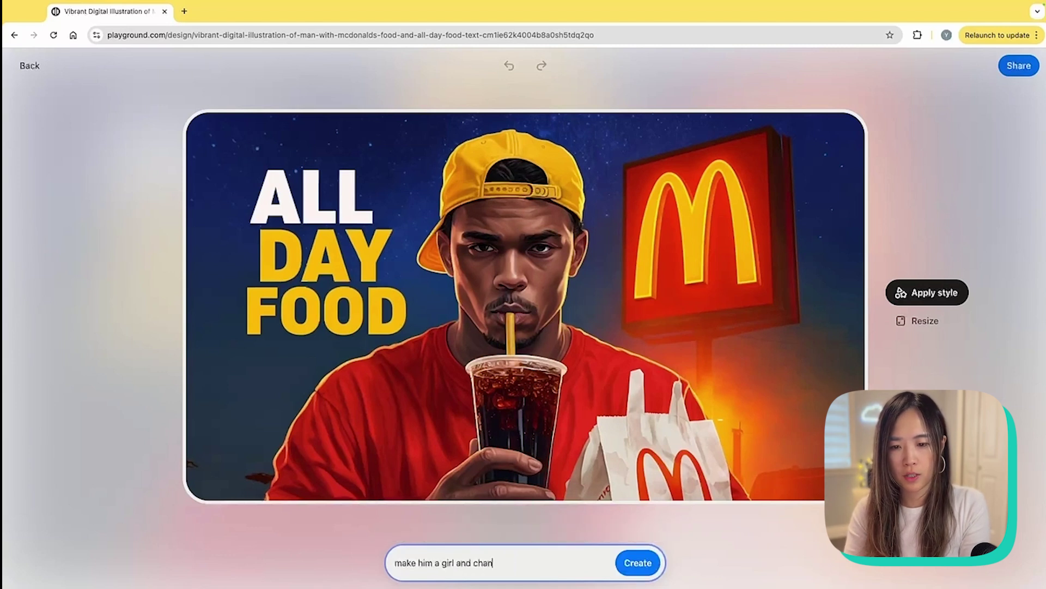
type("ge mcdonald to")
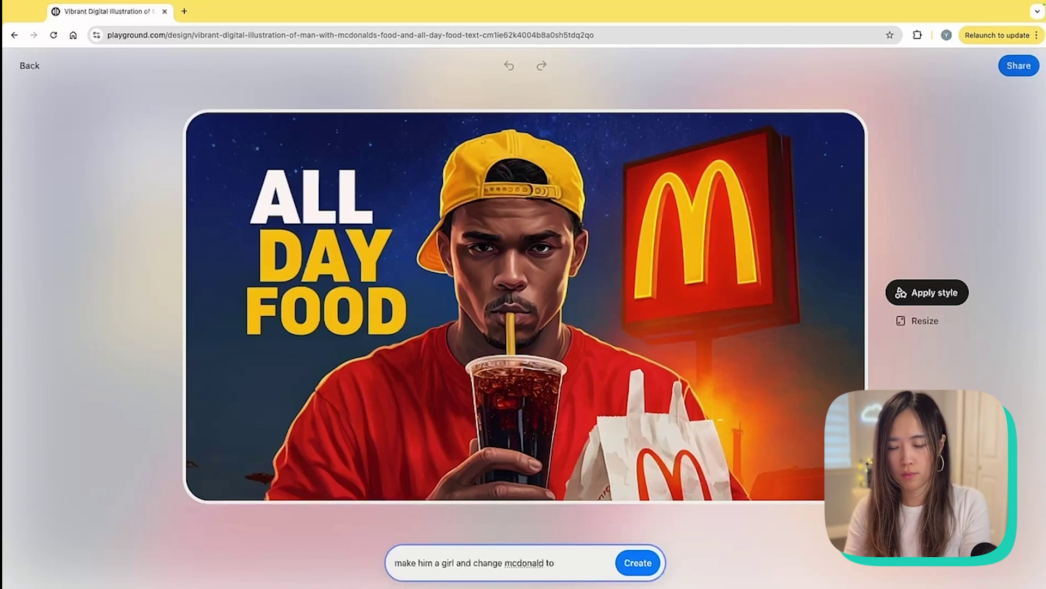
type(" but")
key("BackSpace")
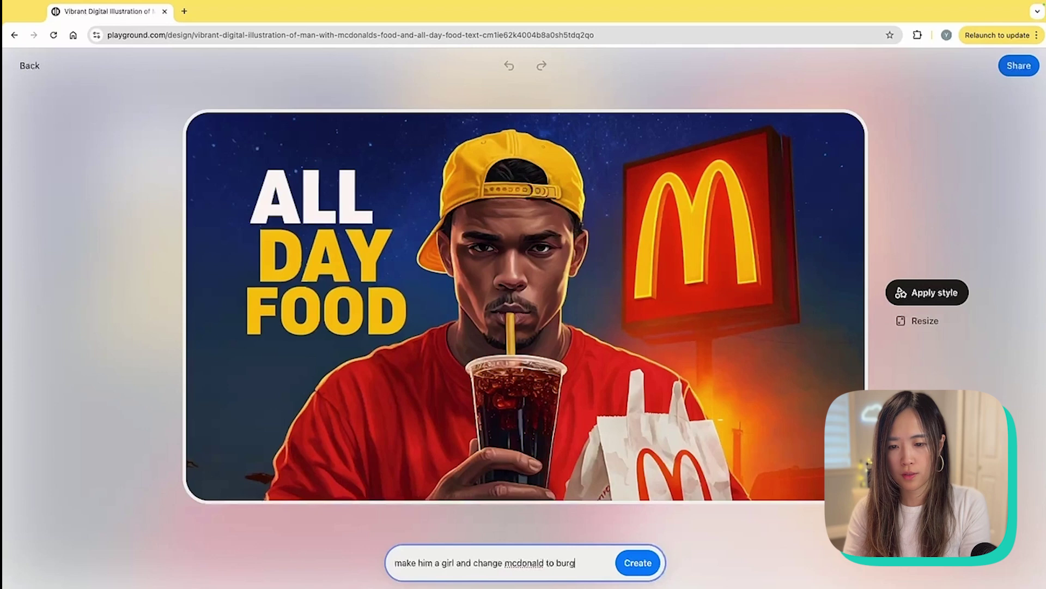
type("rger kin")
type("g")
key("Return")
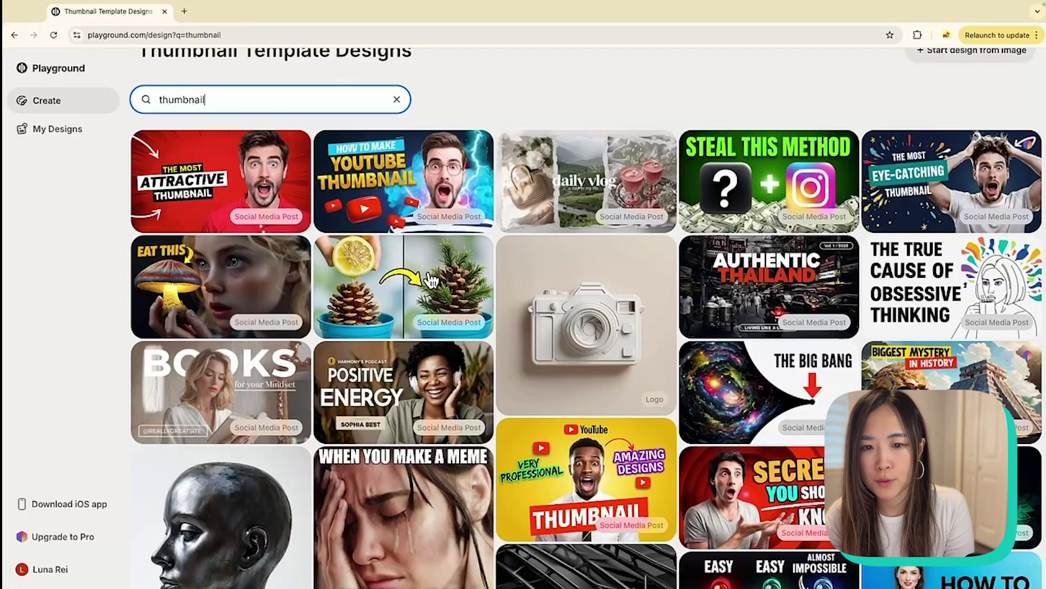
Open the BOOKS for your Mindset thumbnail and prompt changes to the woman, BOOKS→FOOD, and the handle
left_click(249, 395)
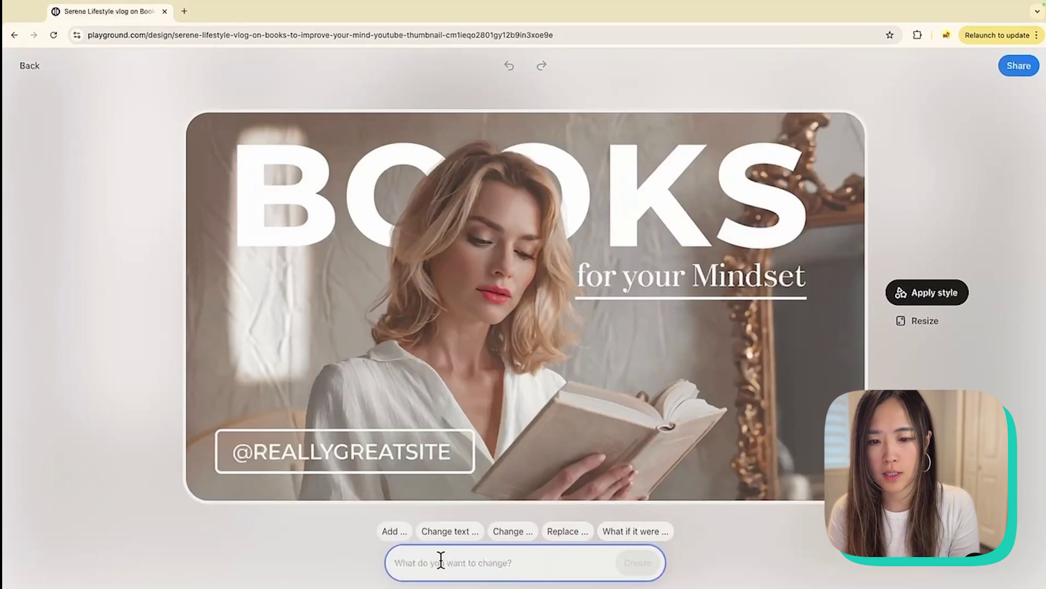
type("change her into an asian woman with long dark hair")
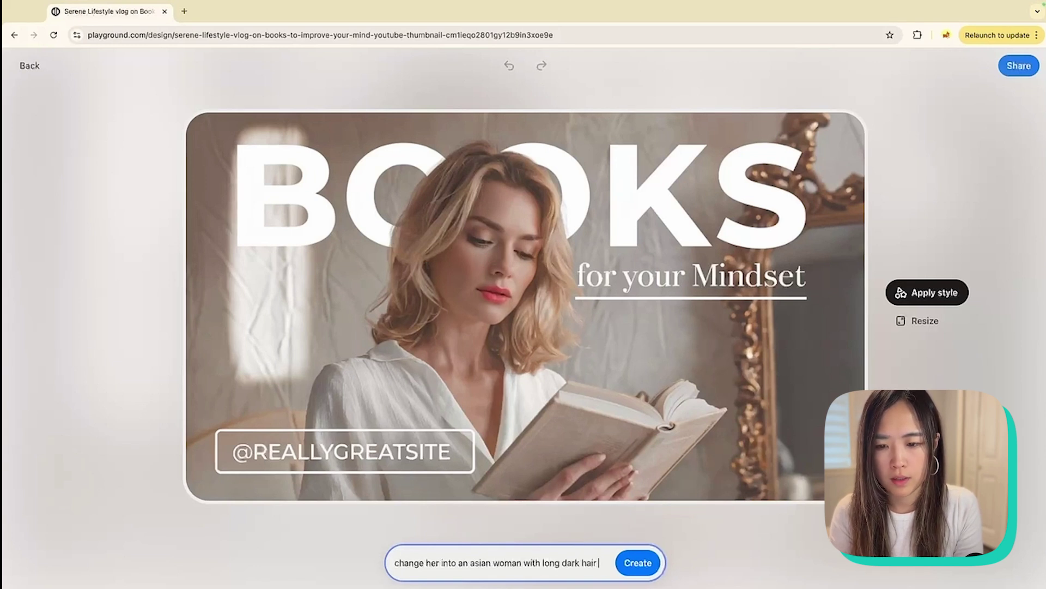
type("and")
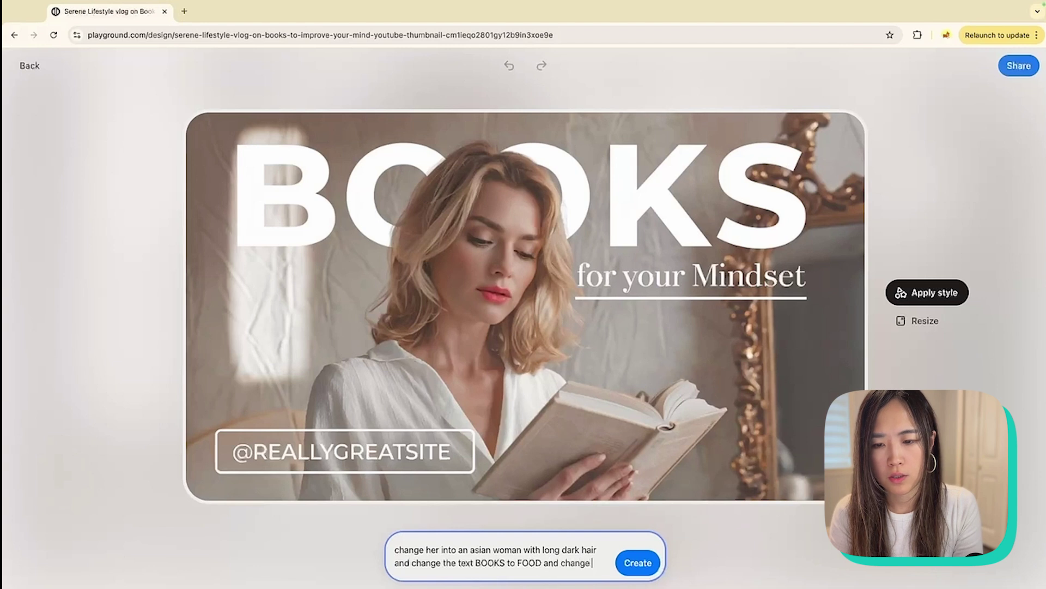
type("he @real")
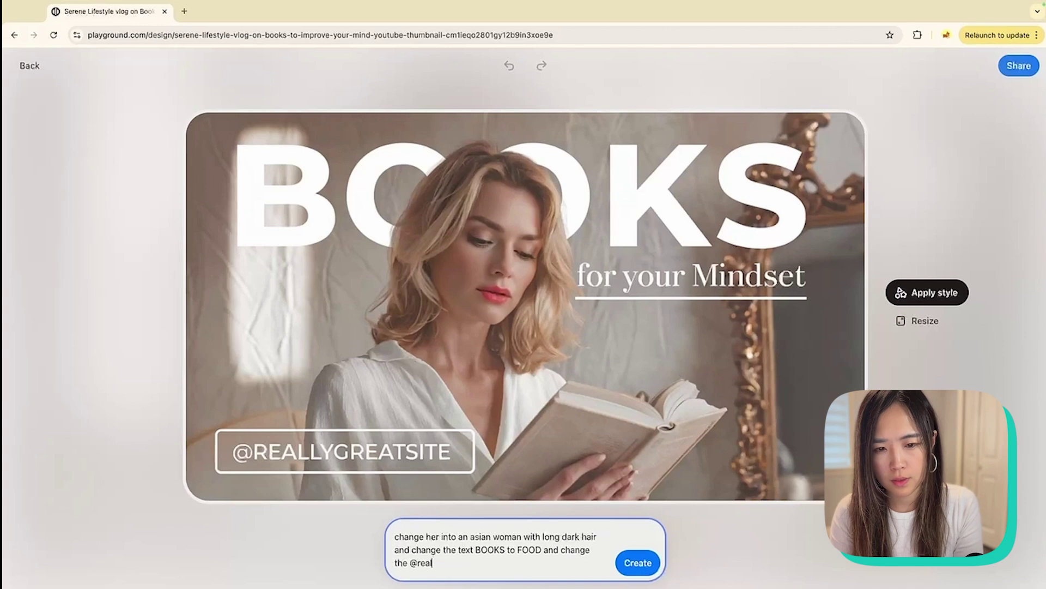
type("lygreatsite to @miame")
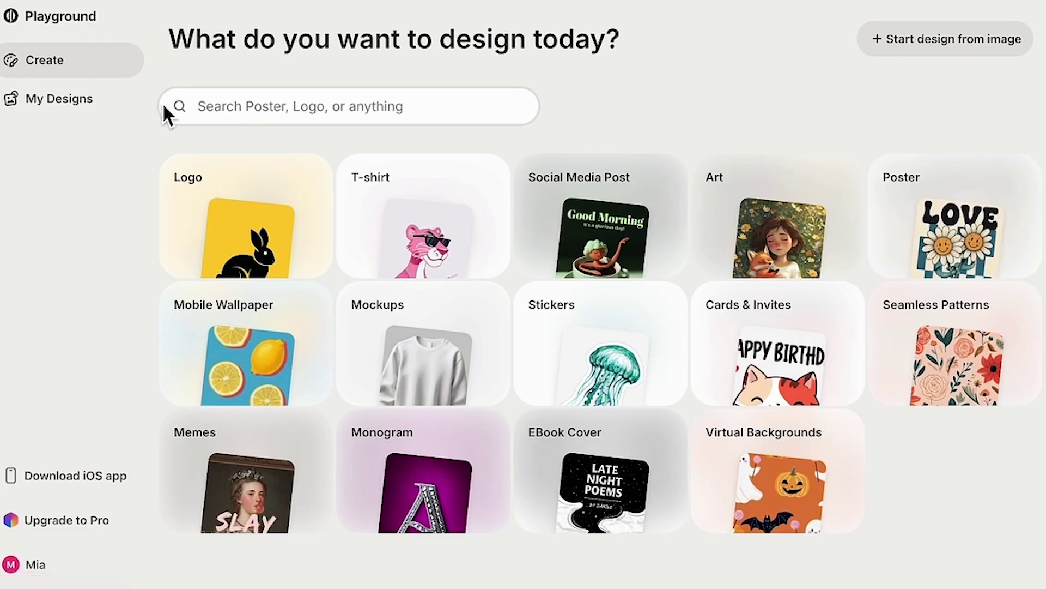
Open the saved panda noodles design from My Designs, undo to the cat version, then redo back
left_click(103, 115)
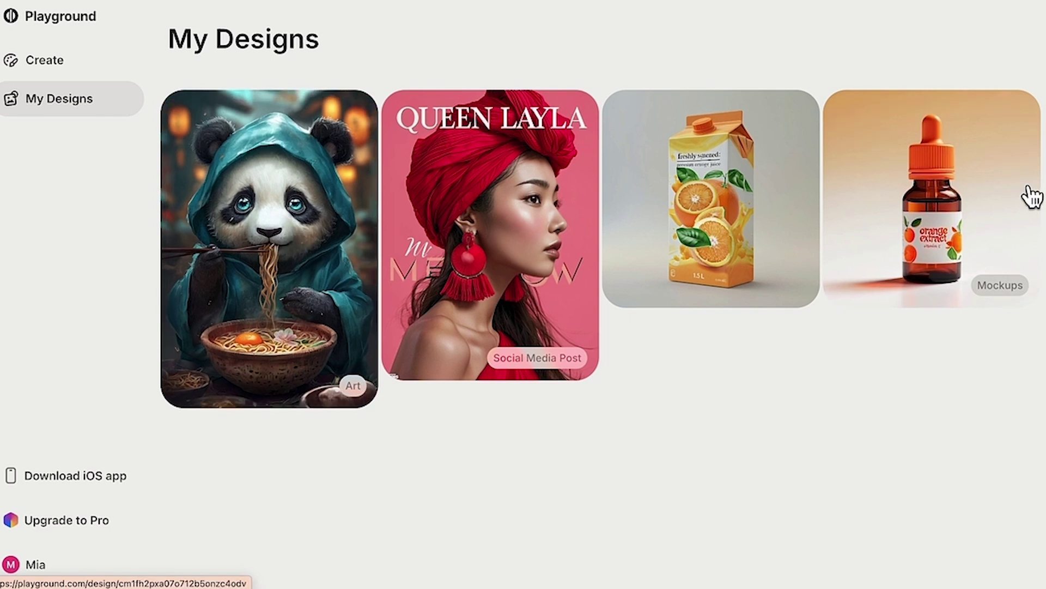
left_click(302, 246)
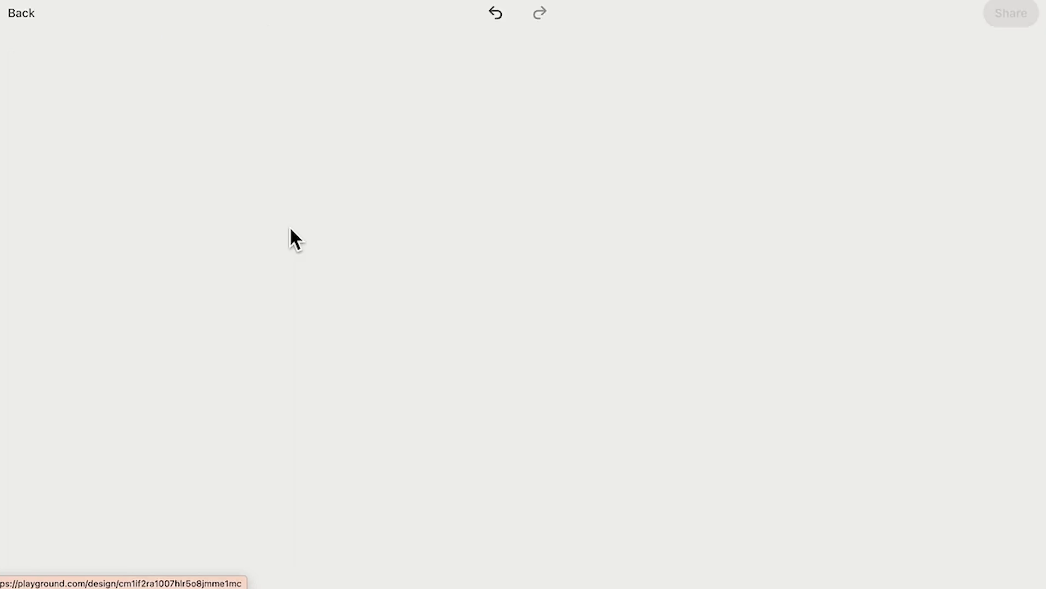
left_click(494, 22)
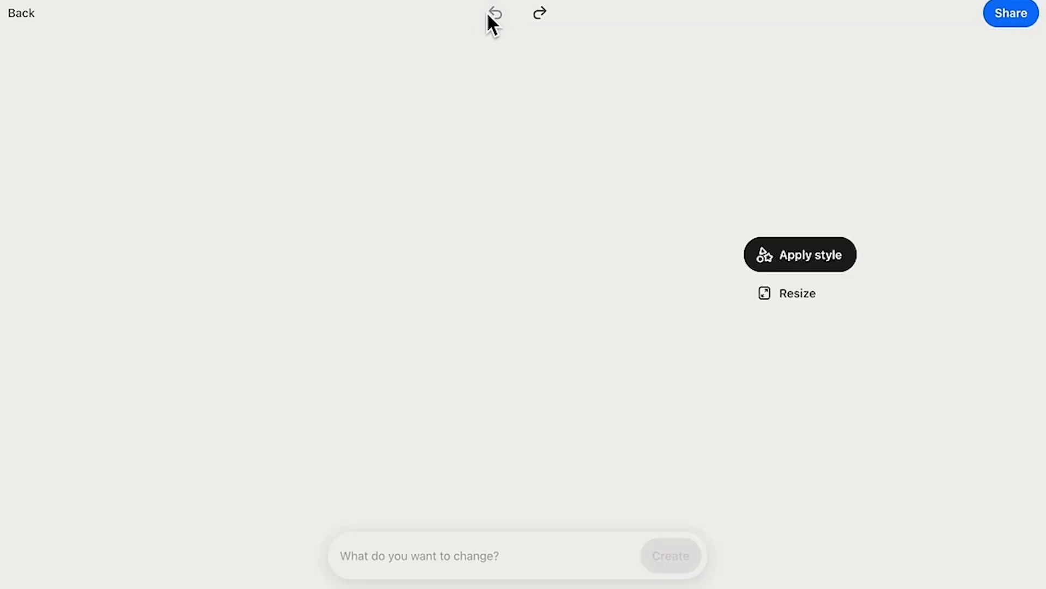
left_click(545, 22)
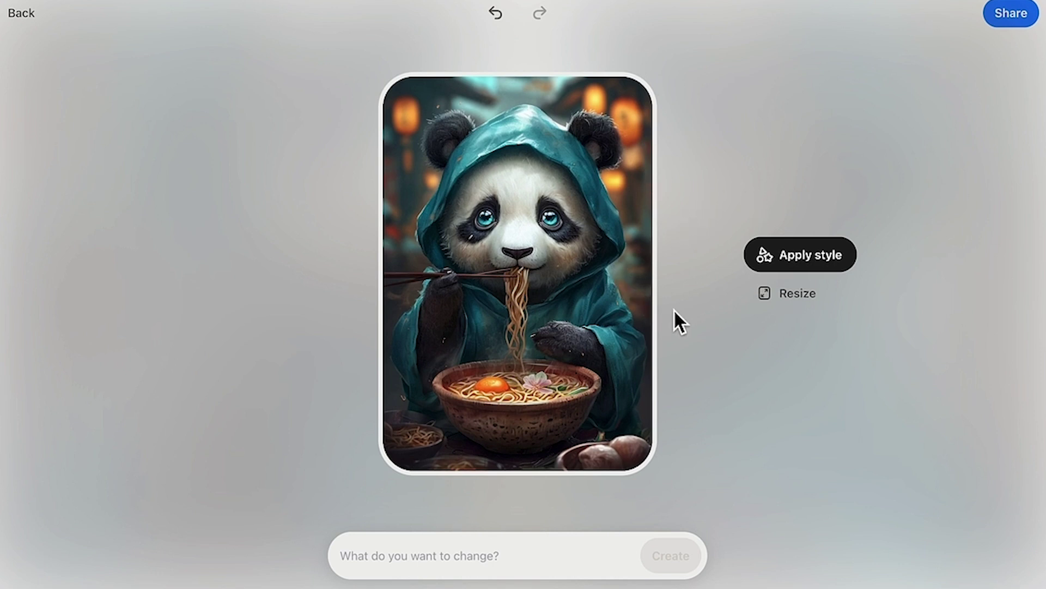
left_click(788, 262)
scroll(832, 383, "down", 5)
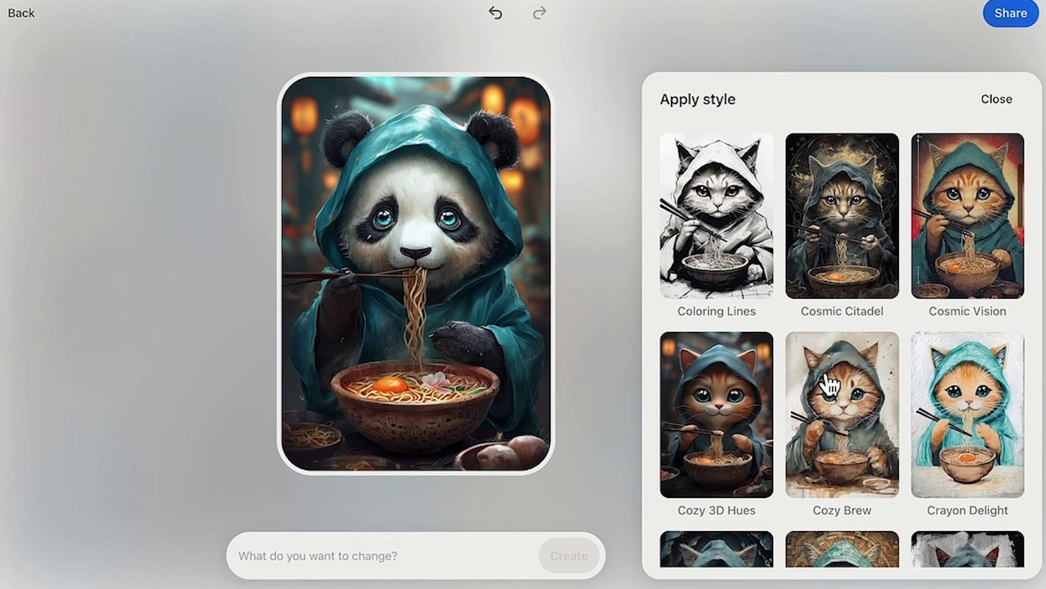
scroll(829, 385, "down", 3)
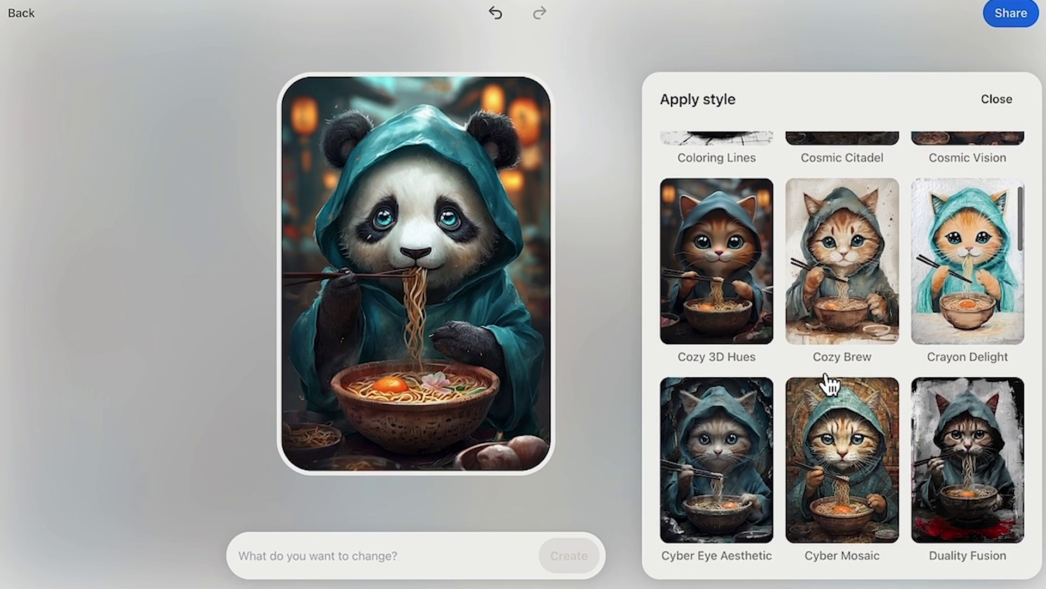
scroll(830, 384, "down", 2)
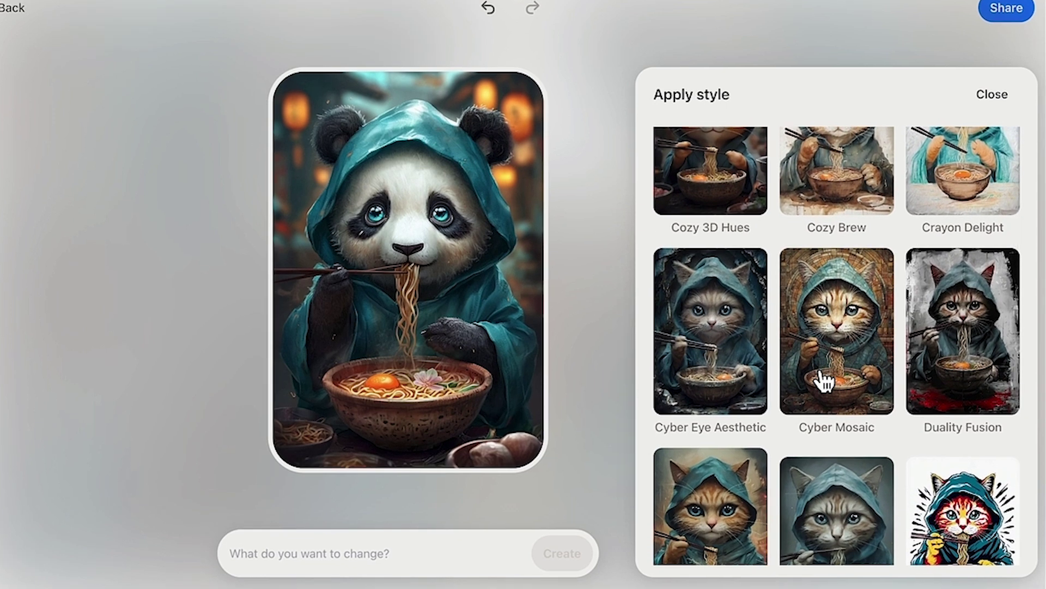
left_click(627, 391)
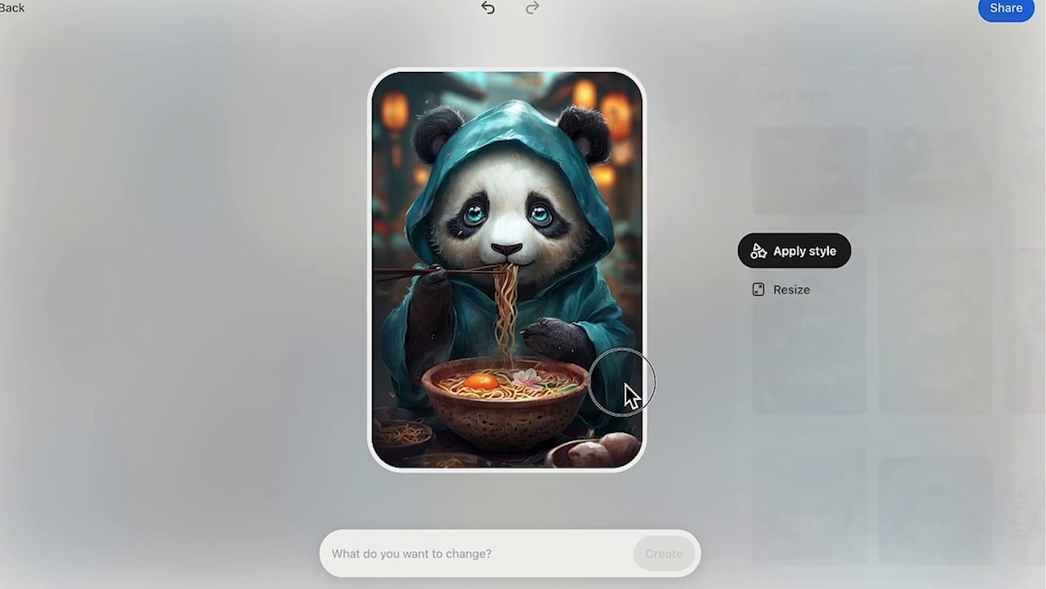
left_click(1015, 11)
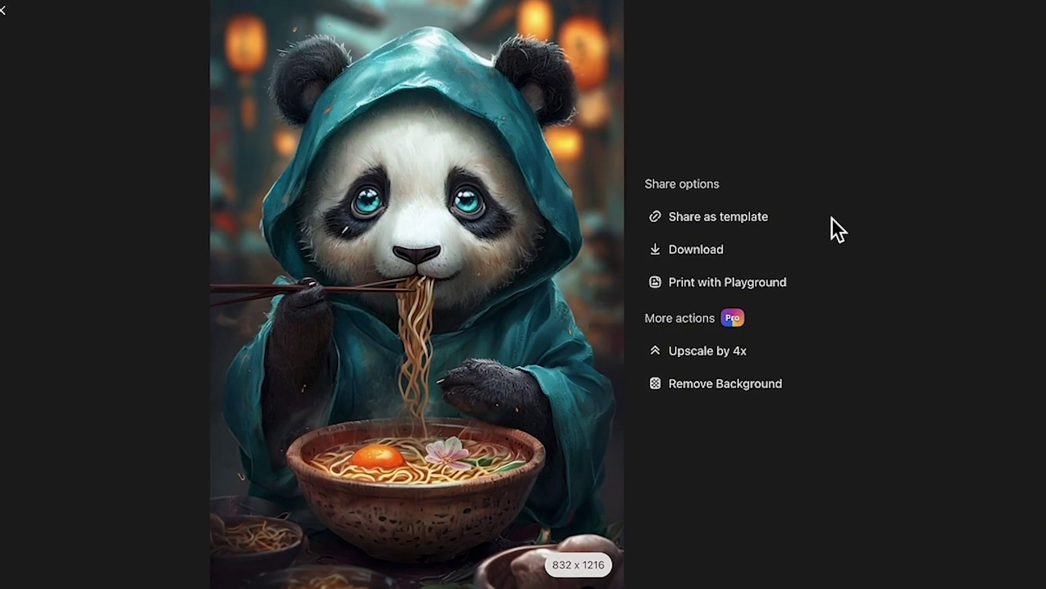
Try Print with Playground on the panda design and dismiss the 'Printing is coming' notice
left_click(767, 297)
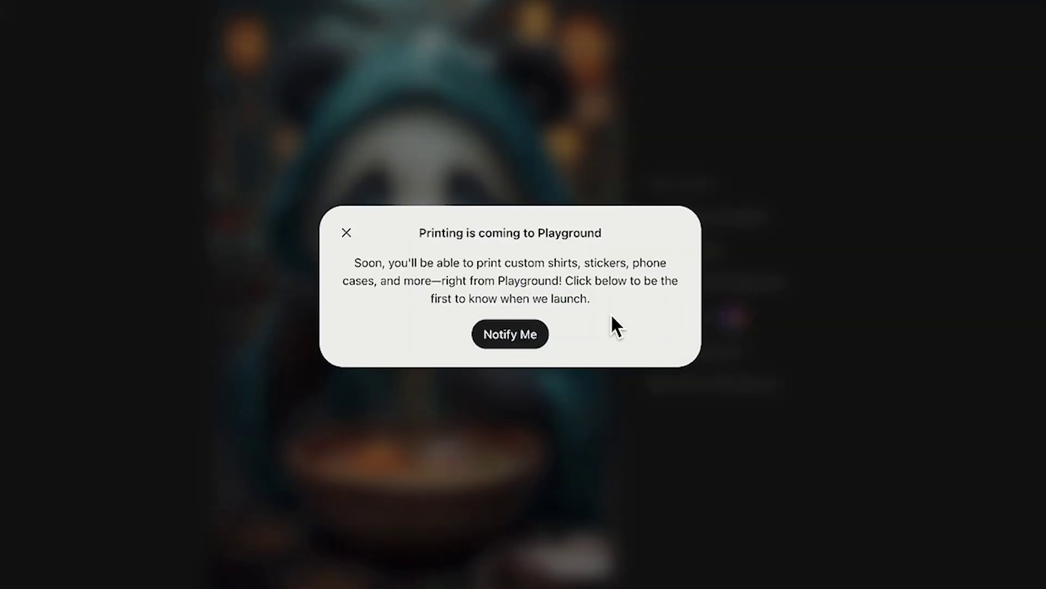
left_click(354, 235)
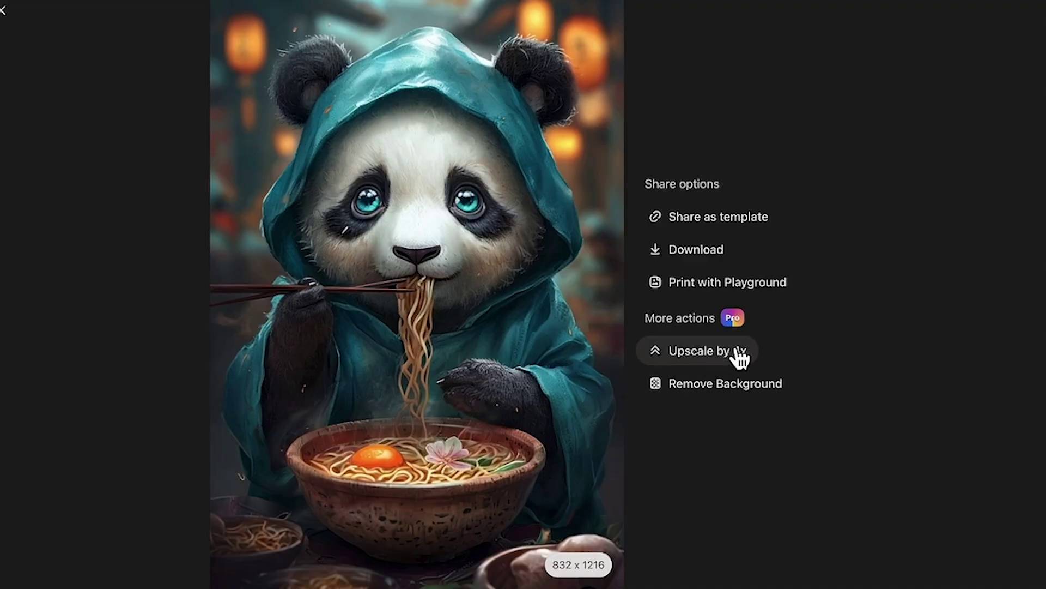